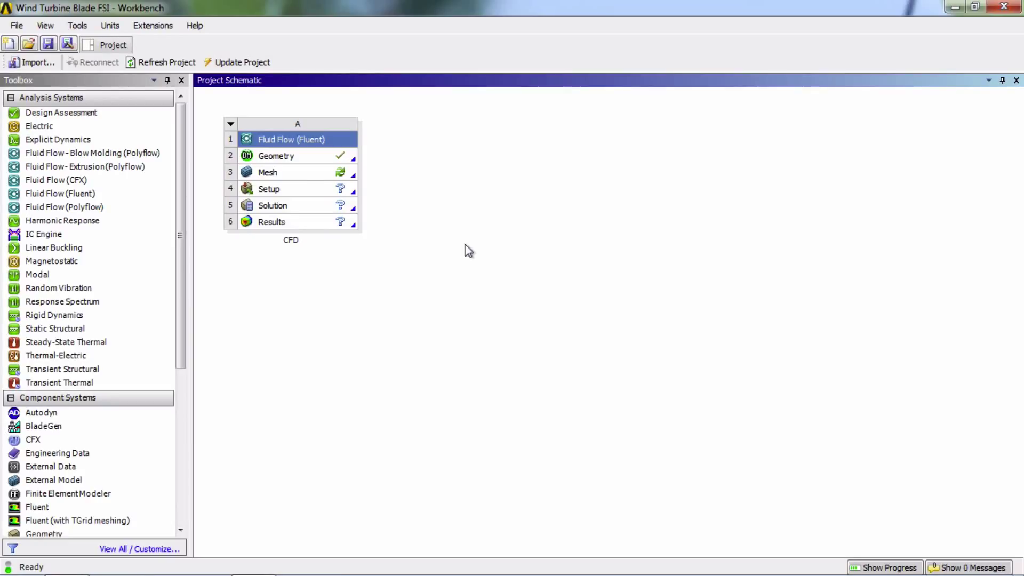
Launch ANSYS Meshing from the CFD system's Mesh cell (A3) in the Project Schematic.
{"action": "left_click", "coordinate": [269, 170]}
{"action": "double_click", "coordinate": [270, 170]}
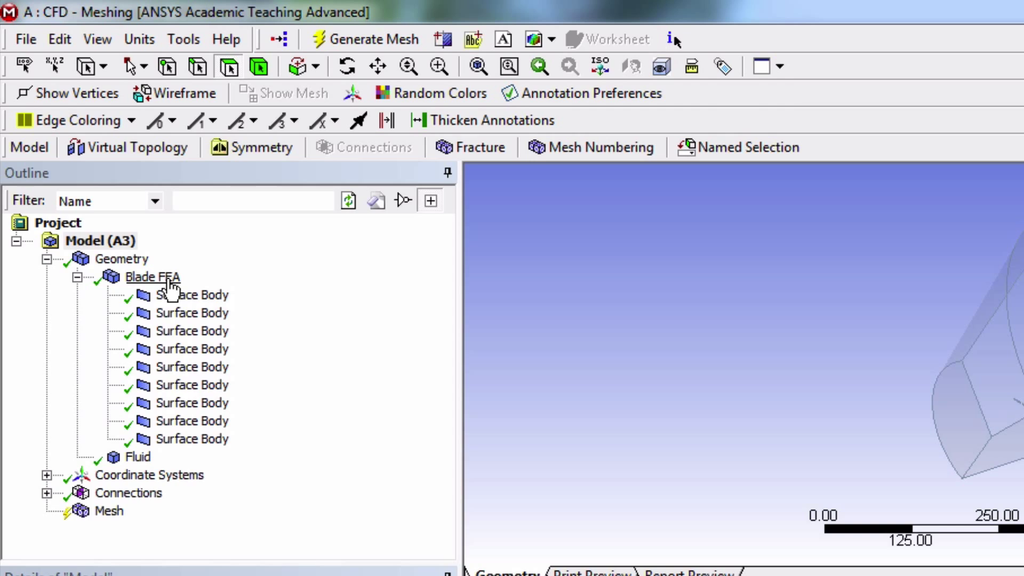
Suppress the Blade FEA part with its surface bodies, leaving the unit system unchanged.
{"action": "right_click", "coordinate": [168, 284]}
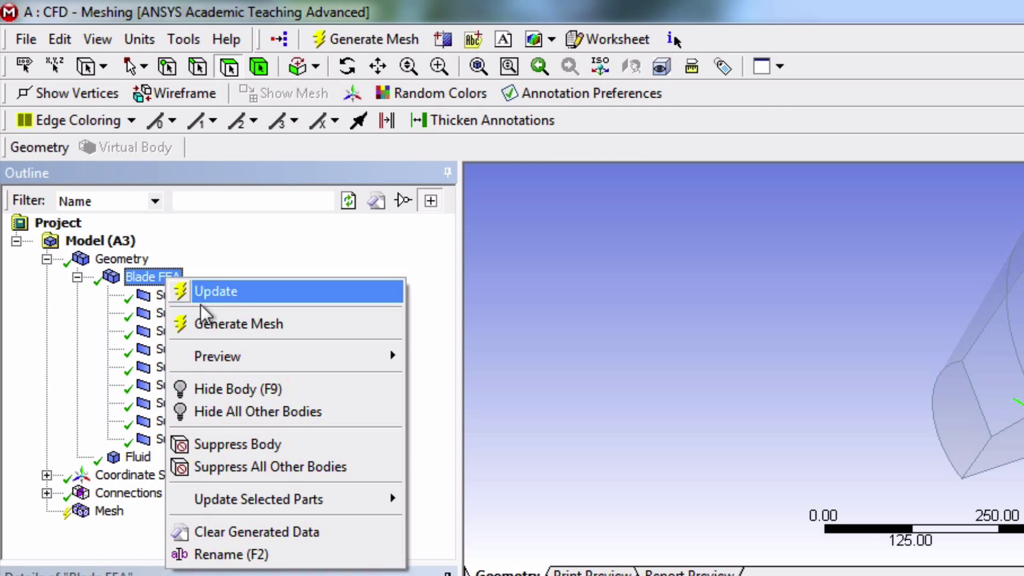
{"action": "left_click", "coordinate": [234, 446]}
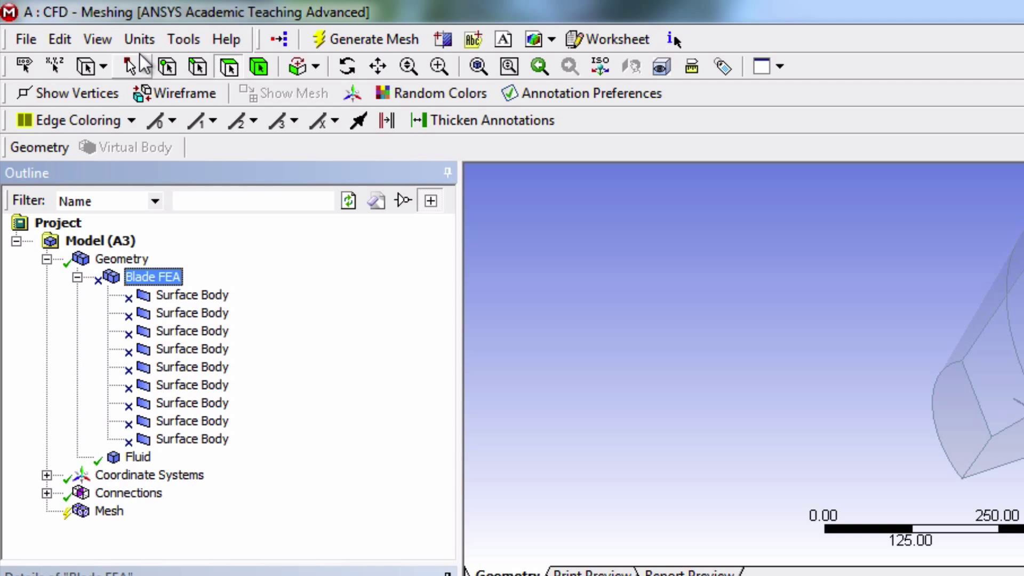
{"action": "left_click", "coordinate": [140, 40]}
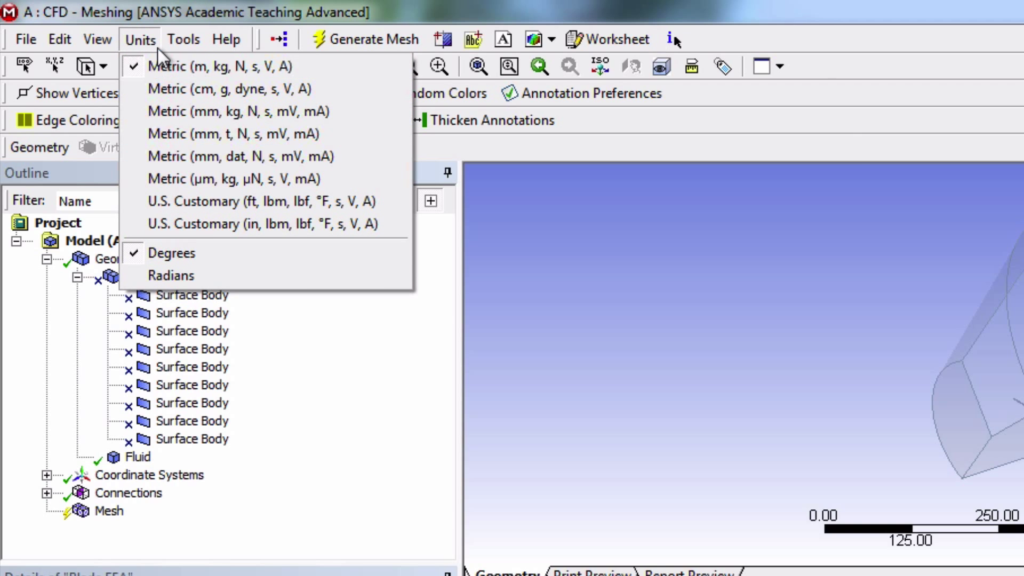
{"action": "left_click", "coordinate": [140, 40]}
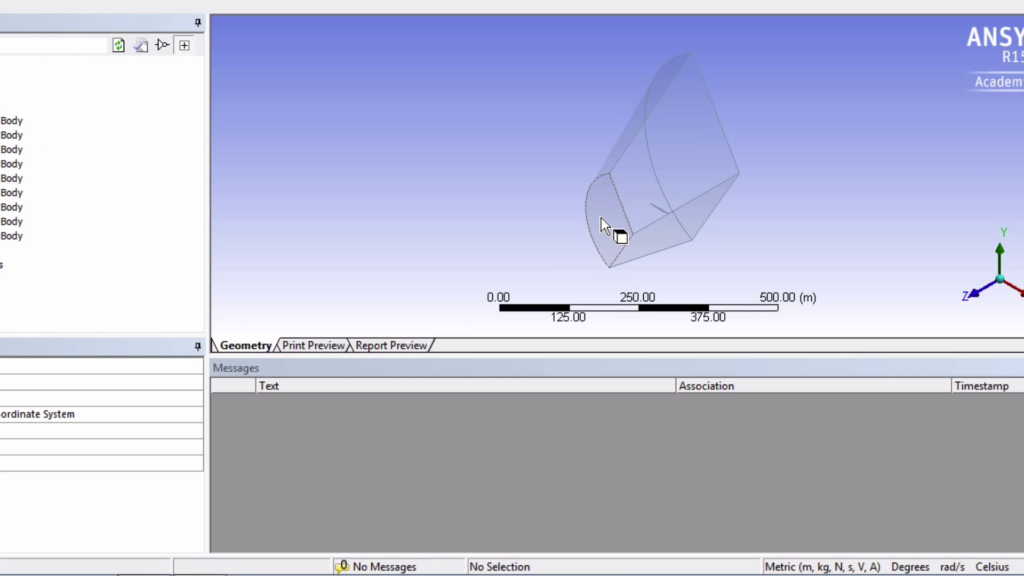
Create the named selection 'Inlet' for the small curved end face.
{"action": "left_click", "coordinate": [601, 218]}
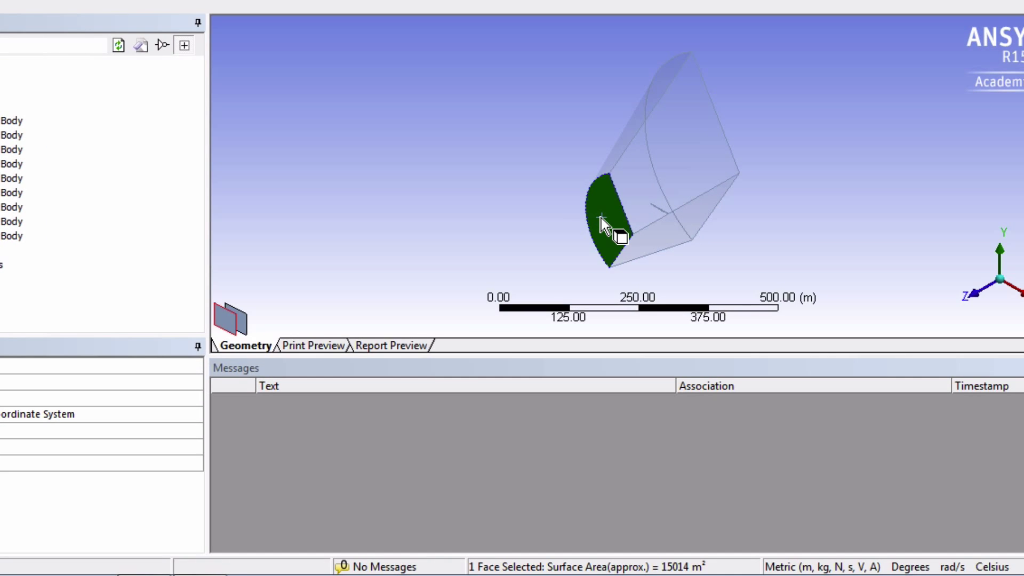
{"action": "right_click", "coordinate": [469, 222]}
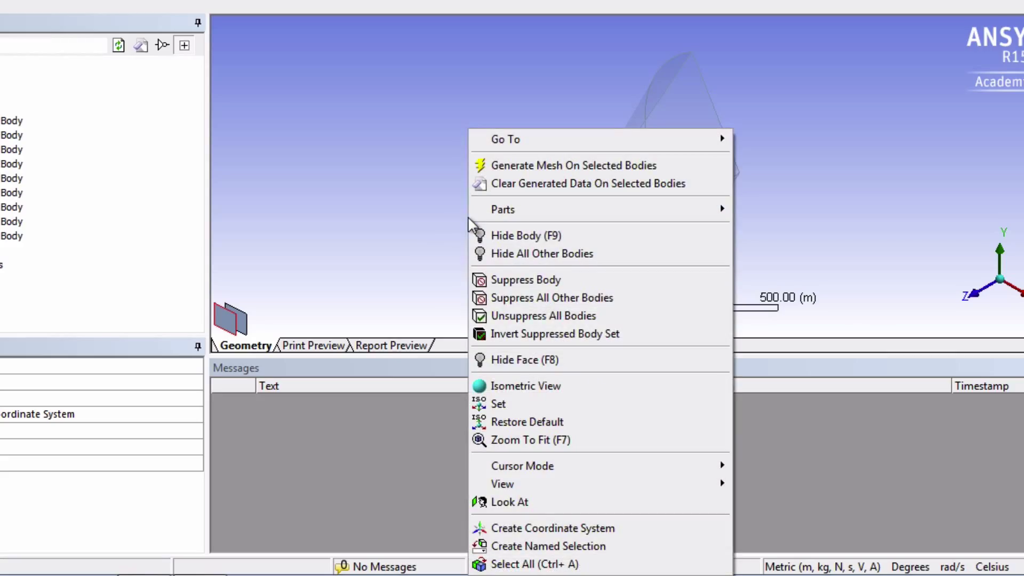
{"action": "left_click", "coordinate": [542, 544]}
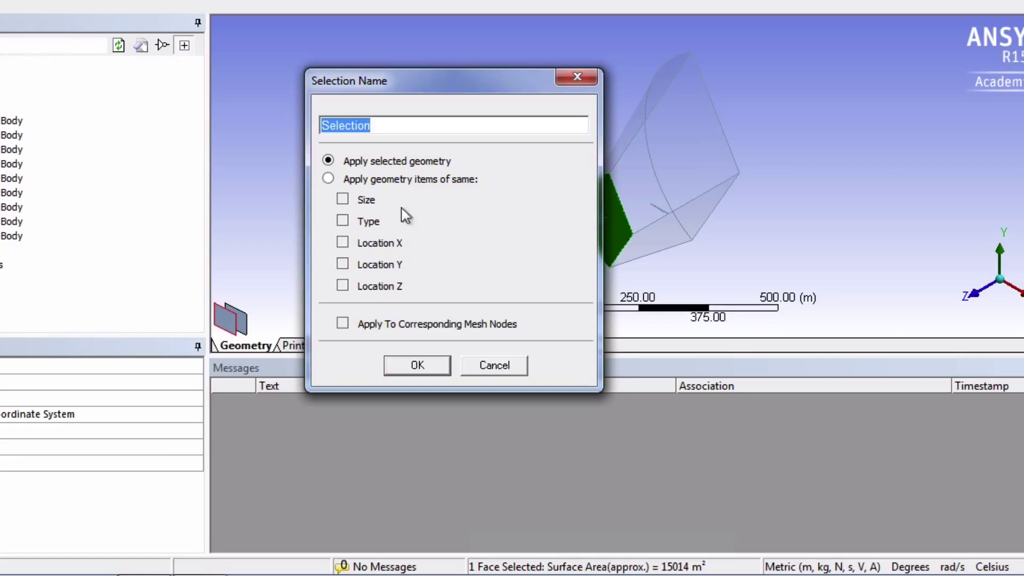
{"action": "type", "text": "Inlet"}
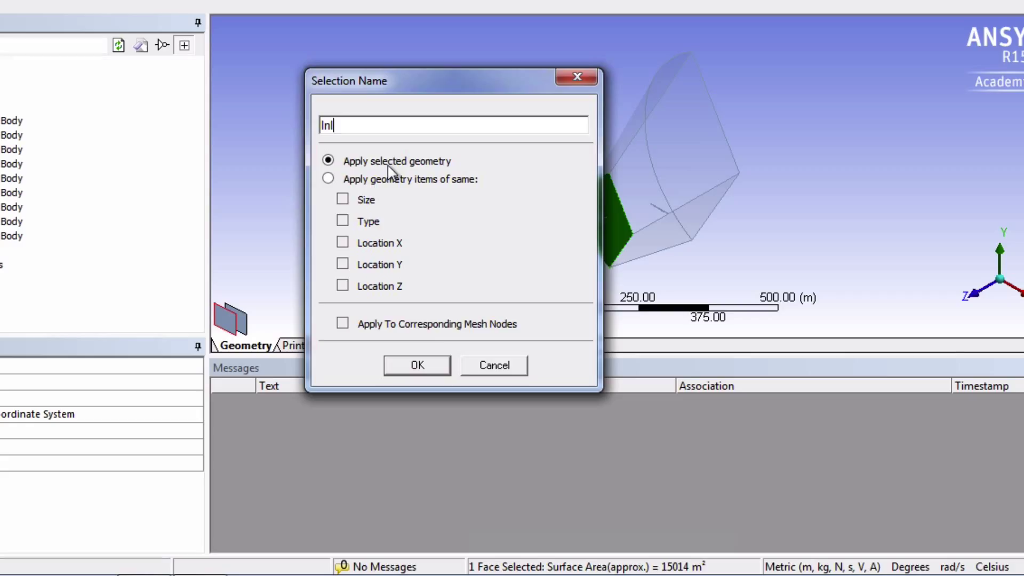
{"action": "left_click", "coordinate": [409, 367]}
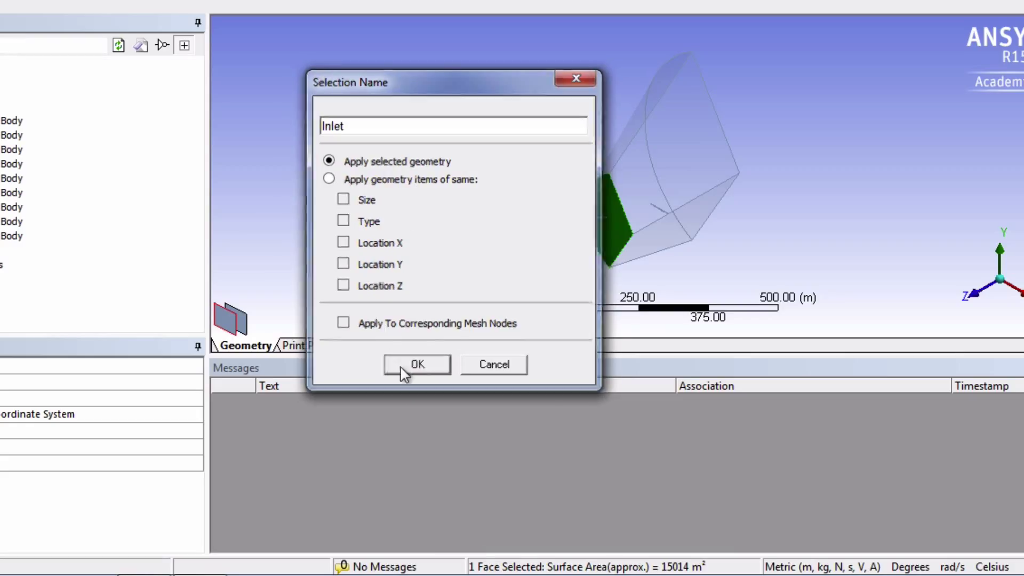
Create the named selection 'Inlet-Top' for the large curved outer face.
{"action": "middle_click_drag", "start_coordinate": [549, 220], "coordinate": [671, 209]}
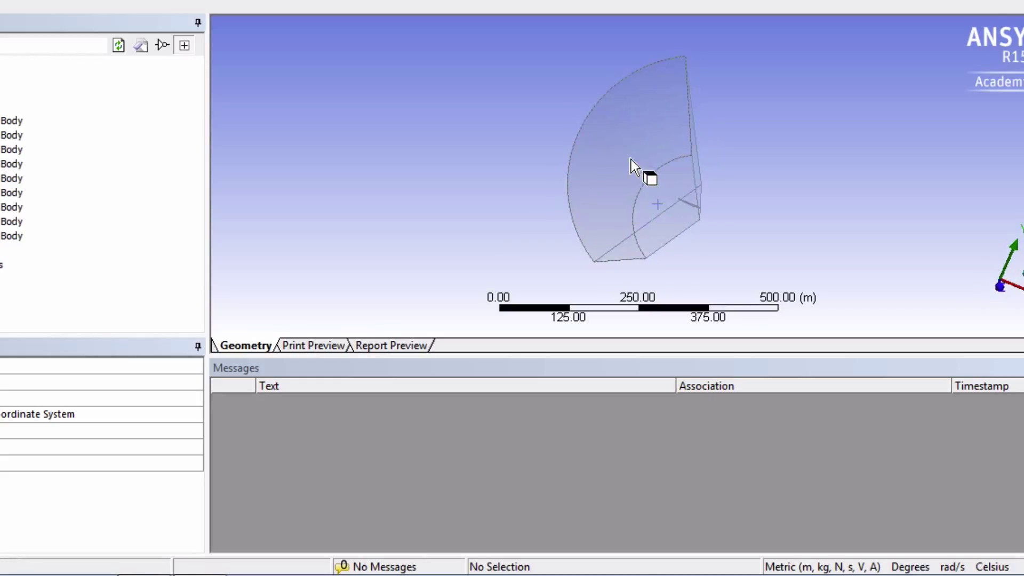
{"action": "left_click", "coordinate": [619, 152]}
{"action": "right_click", "coordinate": [484, 174]}
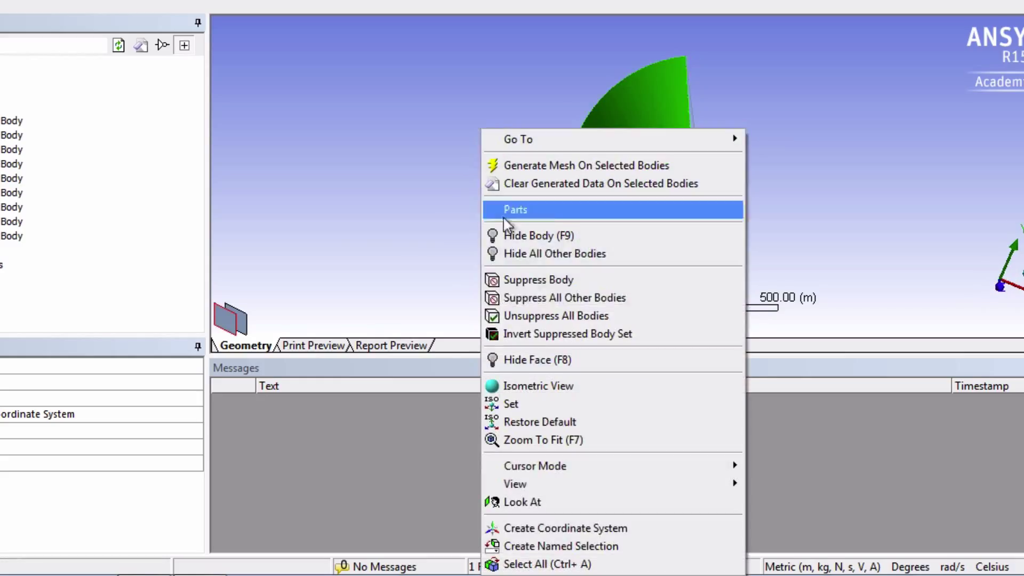
{"action": "left_click", "coordinate": [561, 545]}
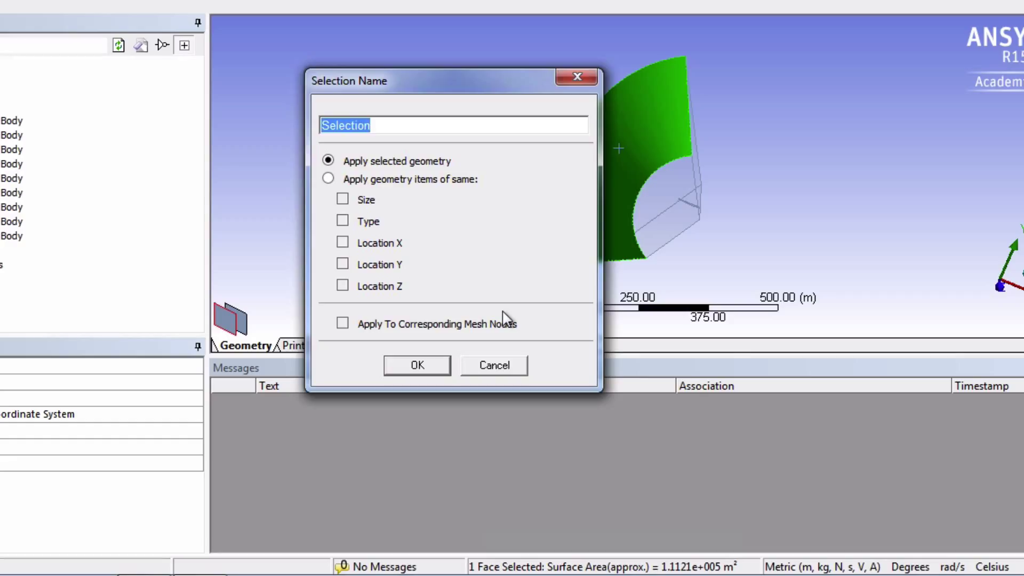
{"action": "type", "text": "Ine"}
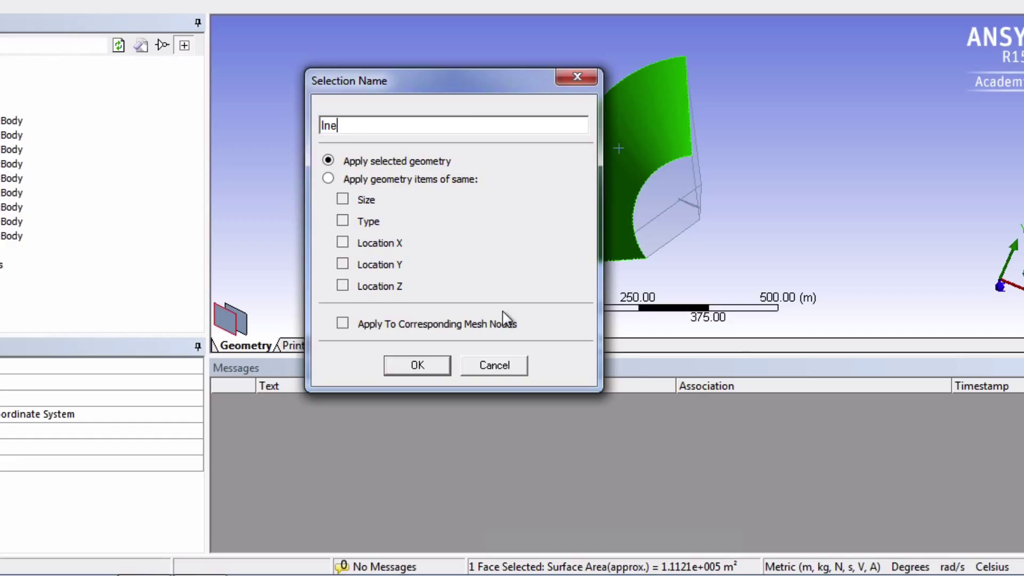
{"action": "key", "text": "BackSpace"}
{"action": "type", "text": "let-Top"}
{"action": "left_click", "coordinate": [418, 366]}
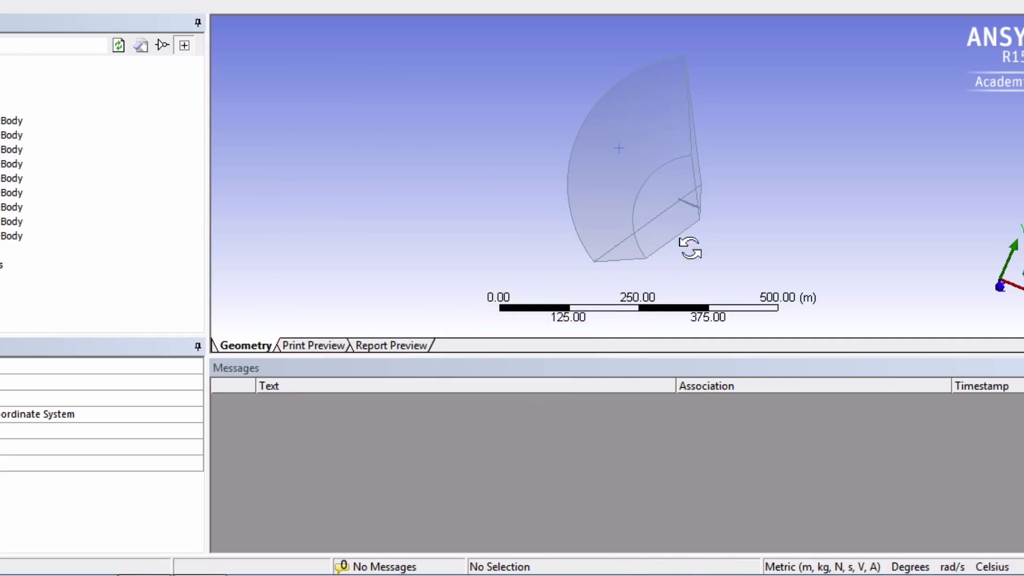
Create the named selection 'Outlet' for the wide end face opposite Inlet.
{"action": "middle_click_drag", "start_coordinate": [690, 247], "coordinate": [528, 224]}
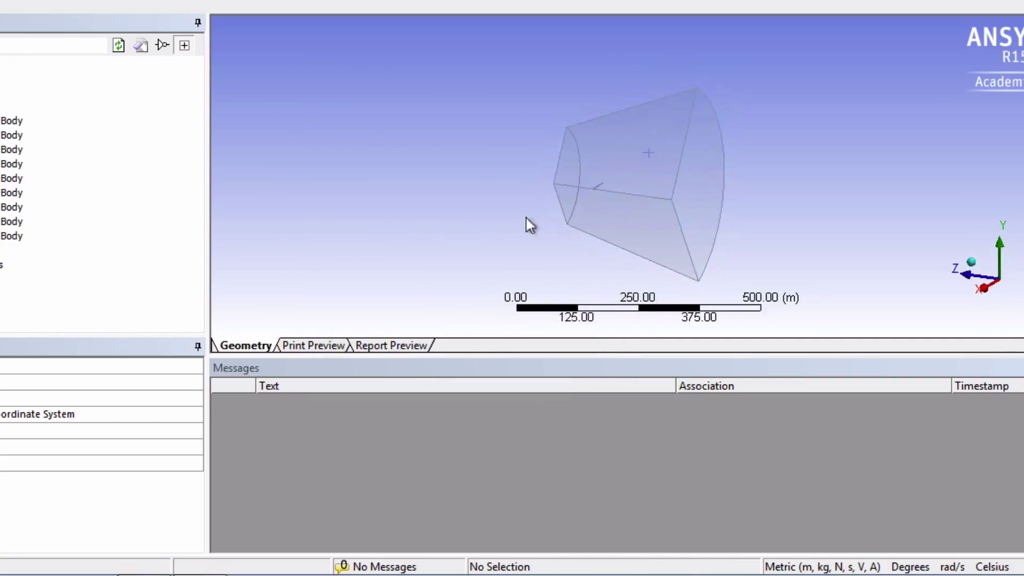
{"action": "left_click", "coordinate": [715, 180]}
{"action": "right_click", "coordinate": [771, 192]}
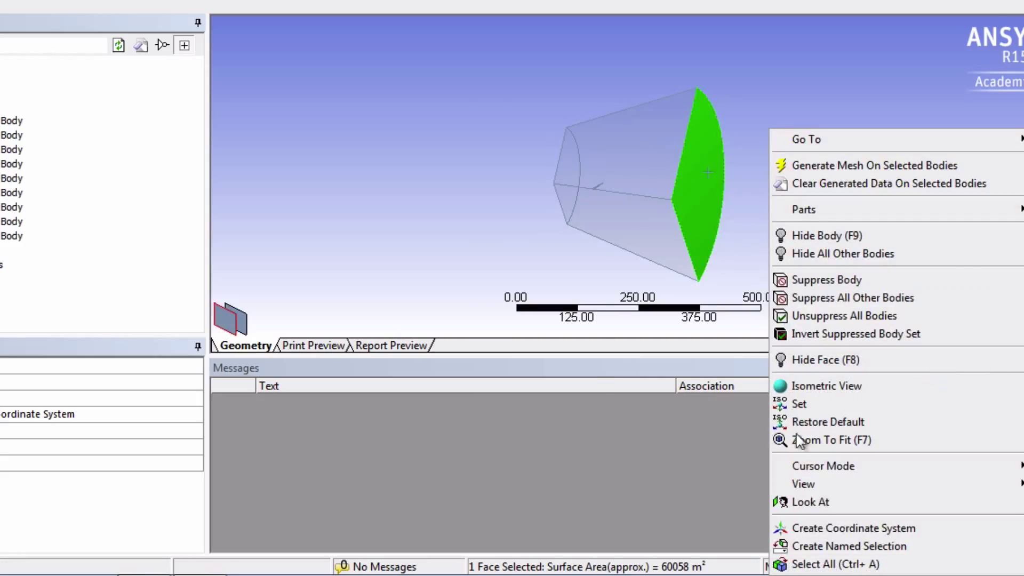
{"action": "left_click", "coordinate": [832, 547]}
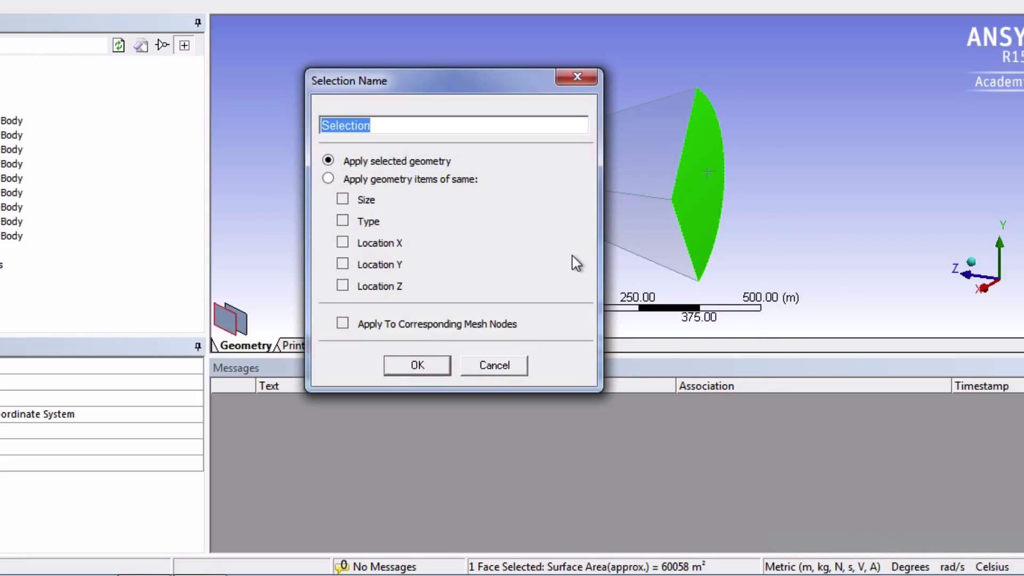
{"action": "type", "text": "Outlet"}
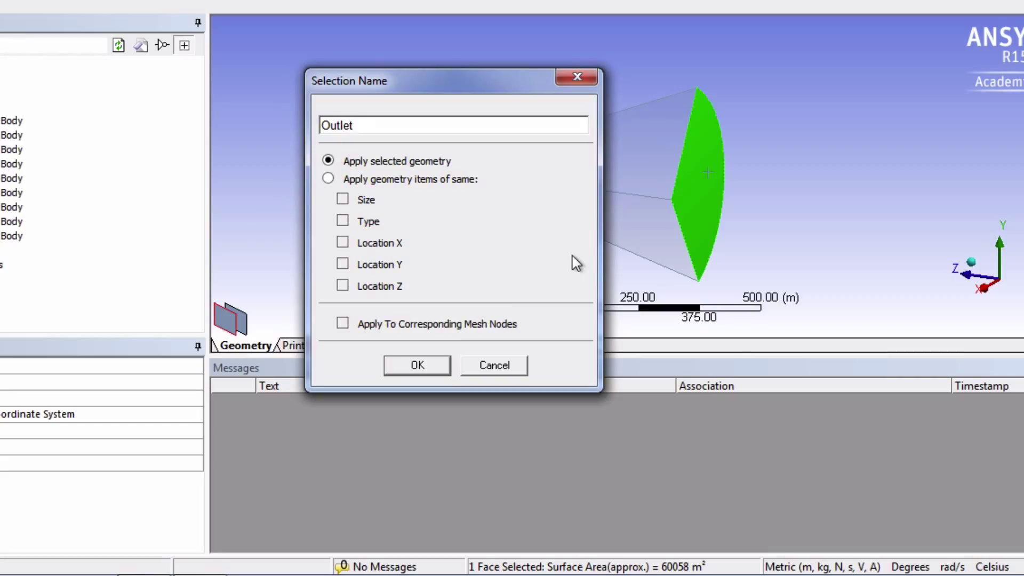
{"action": "key", "text": "Return"}
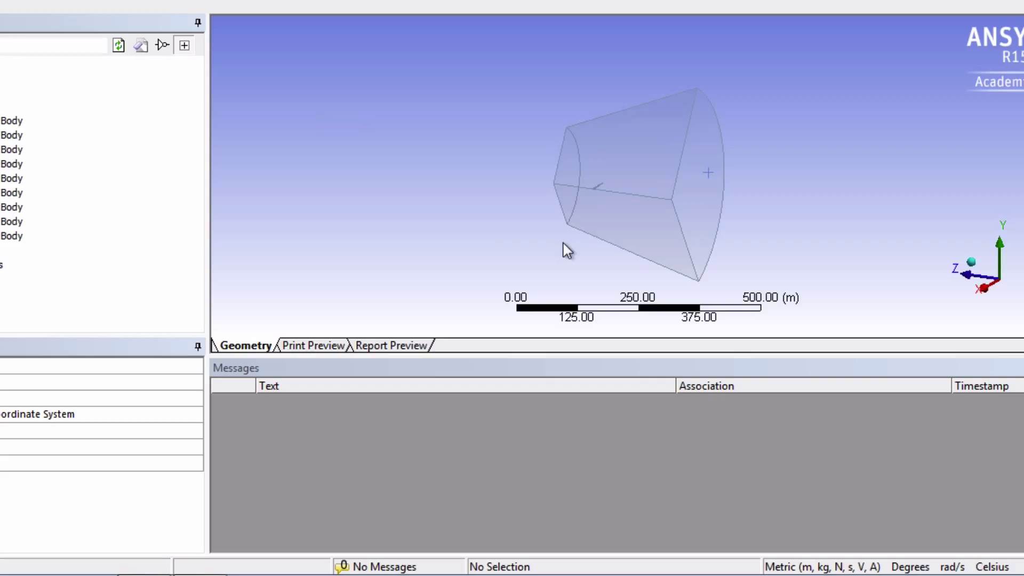
Name the flat top side face 'Periodic 1'.
{"action": "middle_click_drag", "start_coordinate": [562, 249], "coordinate": [679, 171]}
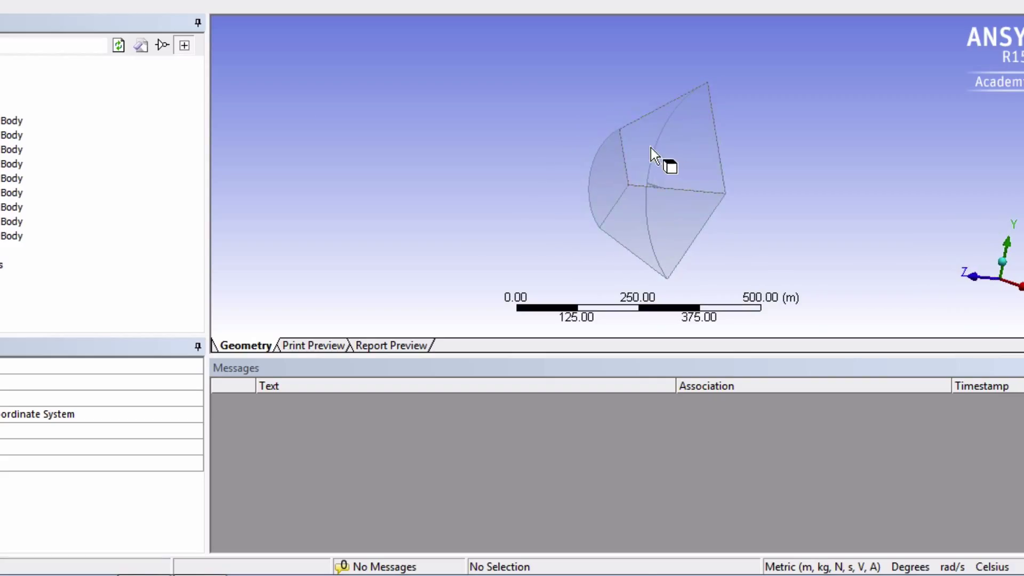
{"action": "left_click", "coordinate": [674, 157]}
{"action": "right_click", "coordinate": [537, 198]}
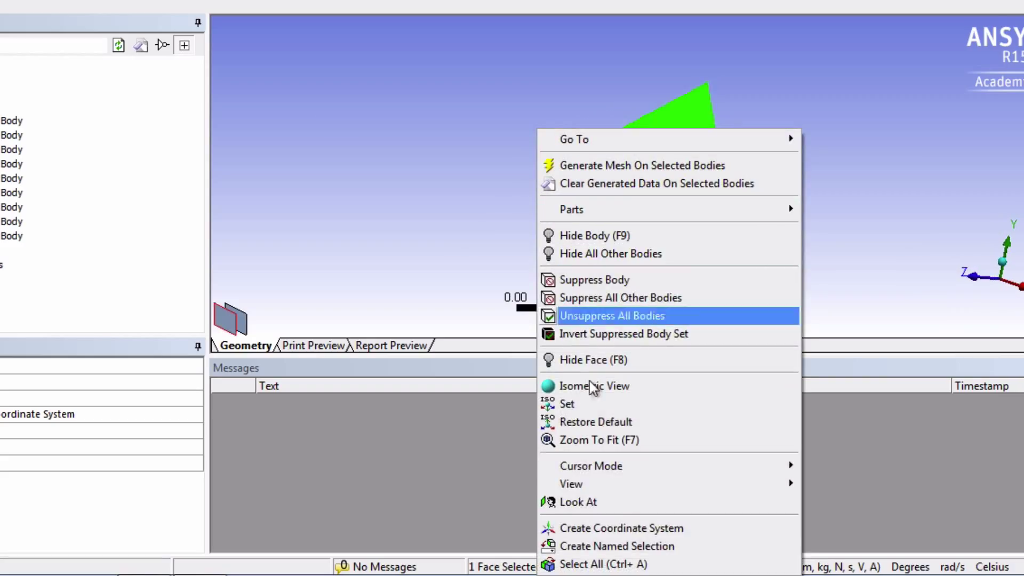
{"action": "left_click", "coordinate": [636, 541]}
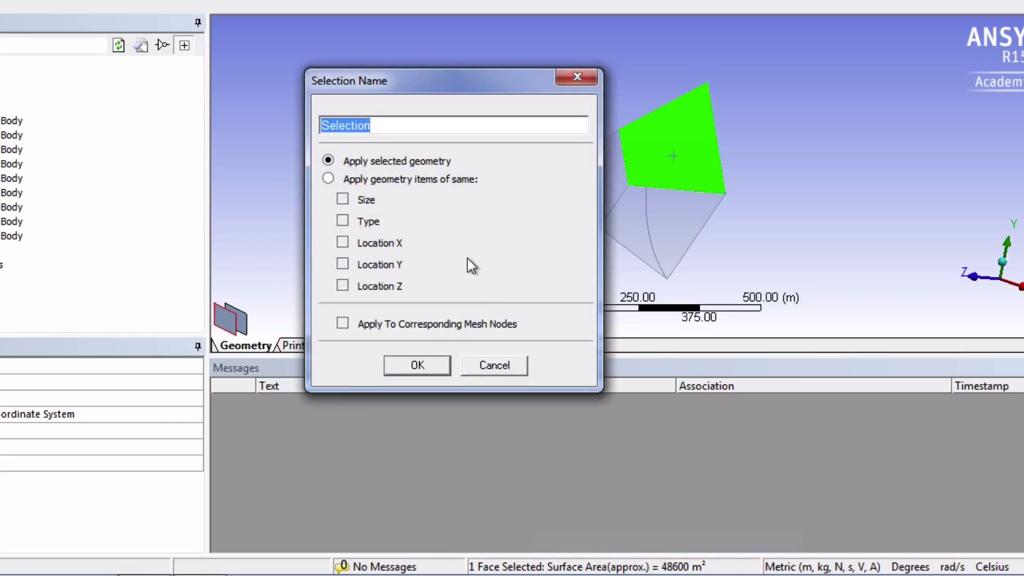
{"action": "type", "text": "Perdio"}
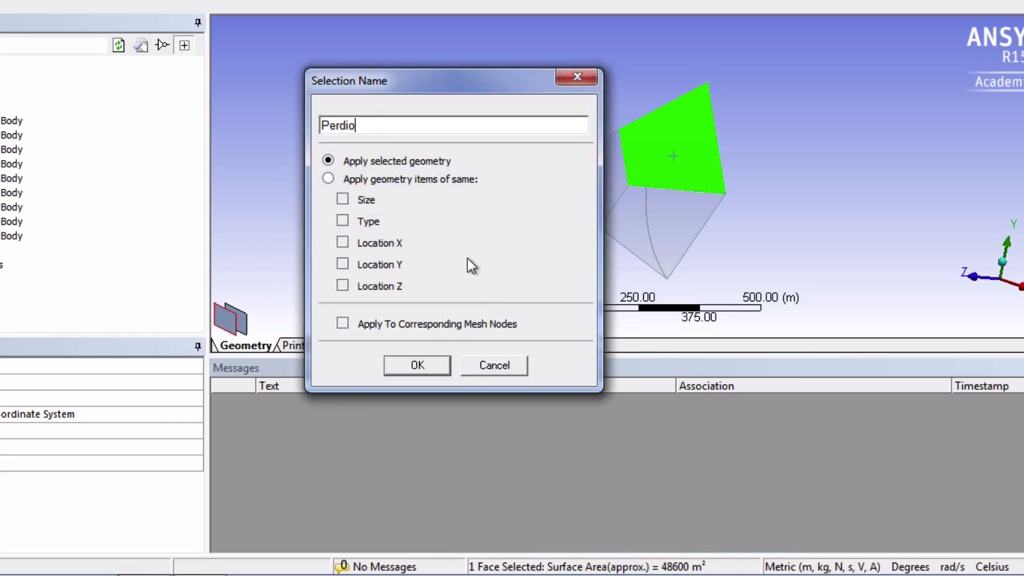
{"action": "key", "text": "BackSpace"}
{"action": "key", "text": "BackSpace"}
{"action": "key", "text": "BackSpace"}
{"action": "type", "text": "iodic 1"}
{"action": "left_click", "coordinate": [417, 365]}
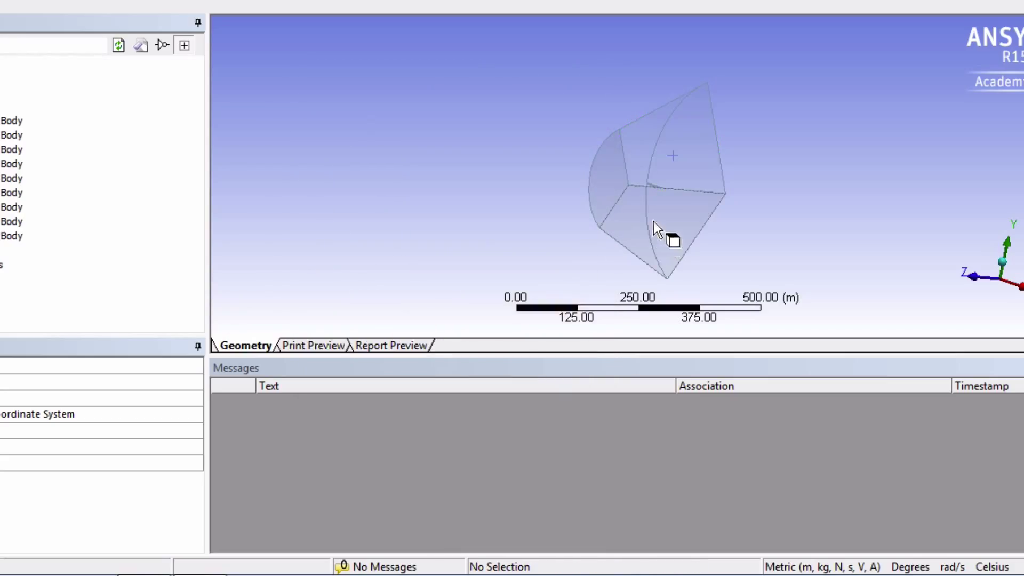
Name the lower side face 'Periodic 2'.
{"action": "left_click", "coordinate": [649, 224]}
{"action": "right_click", "coordinate": [590, 252]}
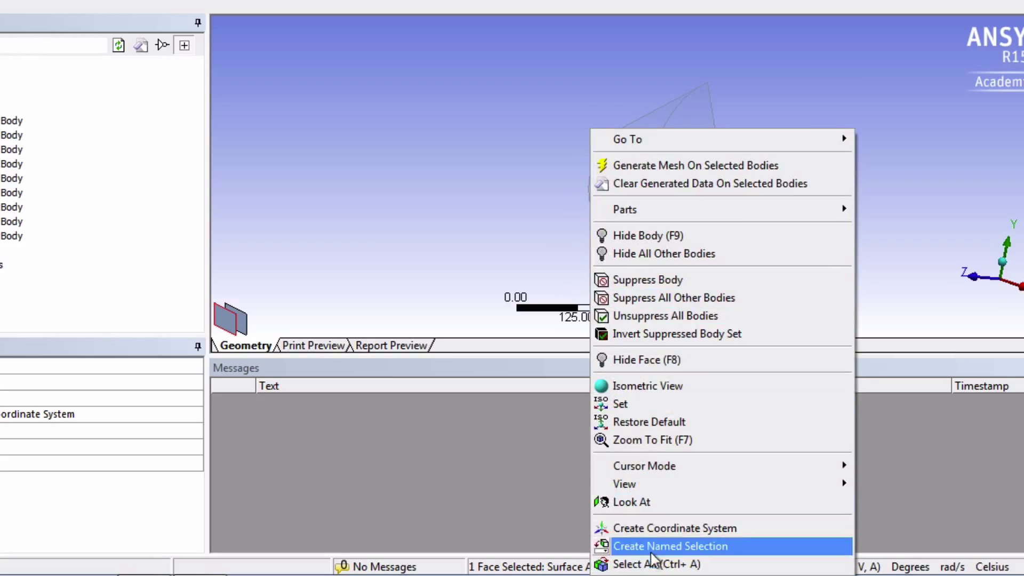
{"action": "left_click", "coordinate": [653, 548]}
{"action": "type", "text": "Per"}
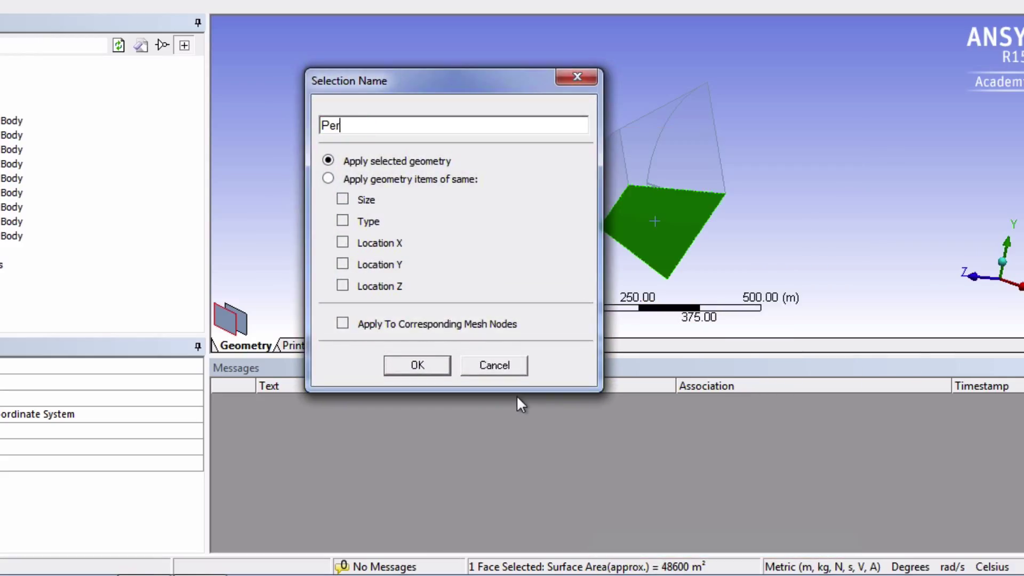
{"action": "type", "text": "diodic 2"}
{"action": "key", "text": "BackSpace"}
{"action": "key", "text": "BackSpace"}
{"action": "key", "text": "BackSpace"}
{"action": "key", "text": "BackSpace"}
{"action": "key", "text": "BackSpace"}
{"action": "key", "text": "BackSpace"}
{"action": "key", "text": "BackSpace"}
{"action": "key", "text": "BackSpace"}
{"action": "type", "text": "iodic 2"}
{"action": "key", "text": "Return"}
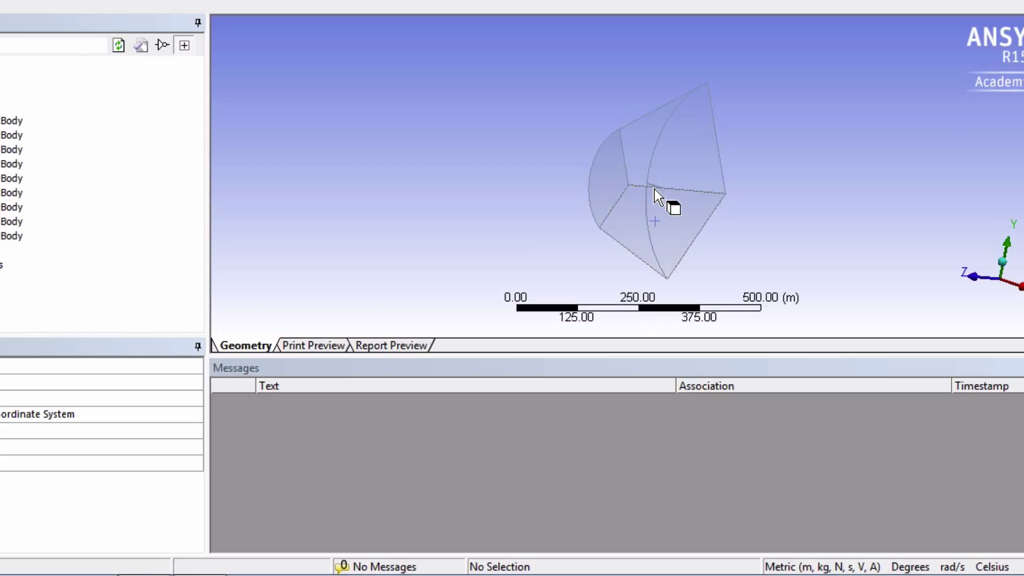
{"action": "middle_click_drag", "start_coordinate": [590, 222], "coordinate": [567, 236]}
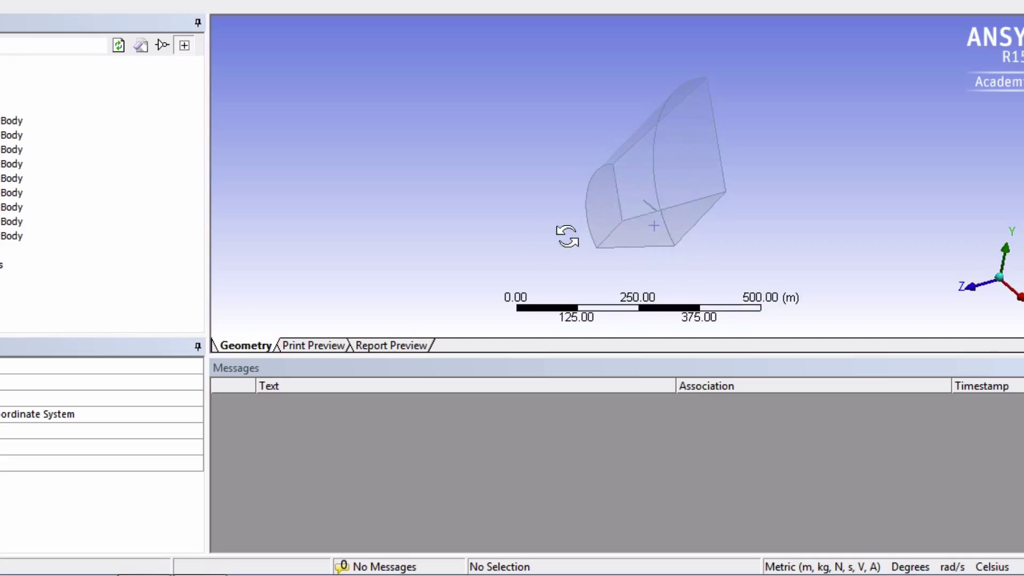
{"action": "left_click", "coordinate": [629, 191]}
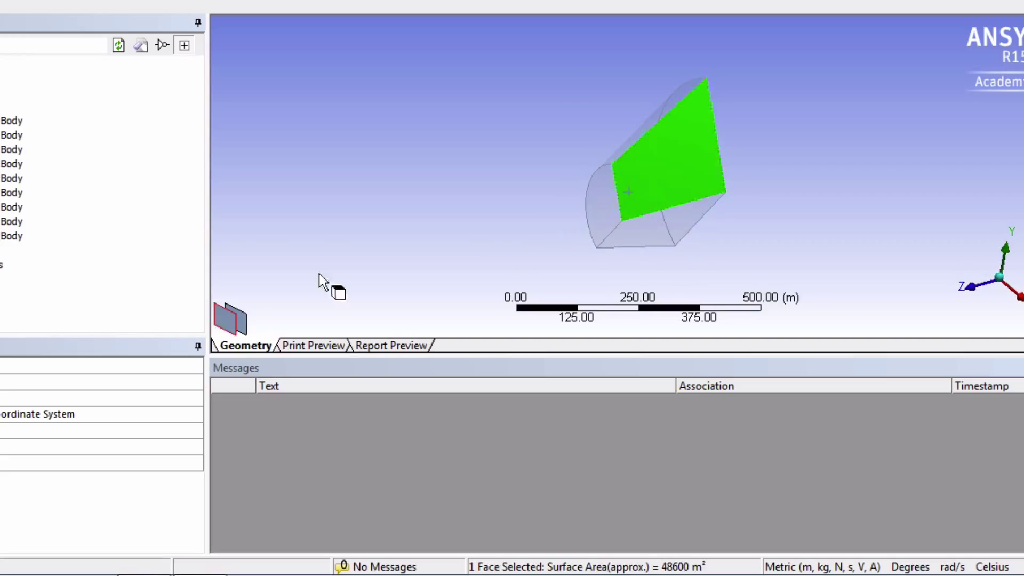
{"action": "left_click", "coordinate": [240, 321]}
{"action": "left_click", "coordinate": [654, 203]}
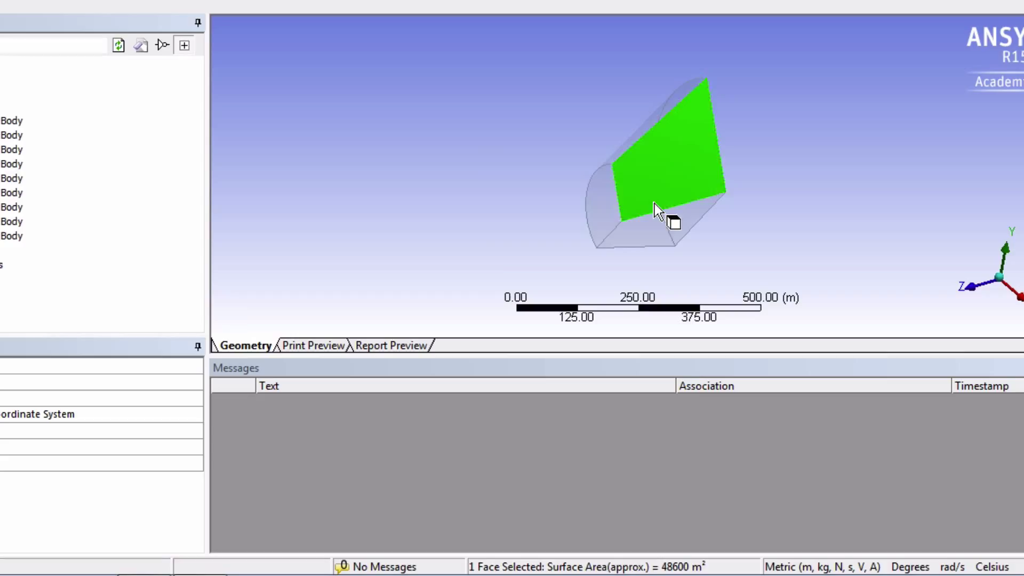
{"action": "left_click", "coordinate": [487, 251]}
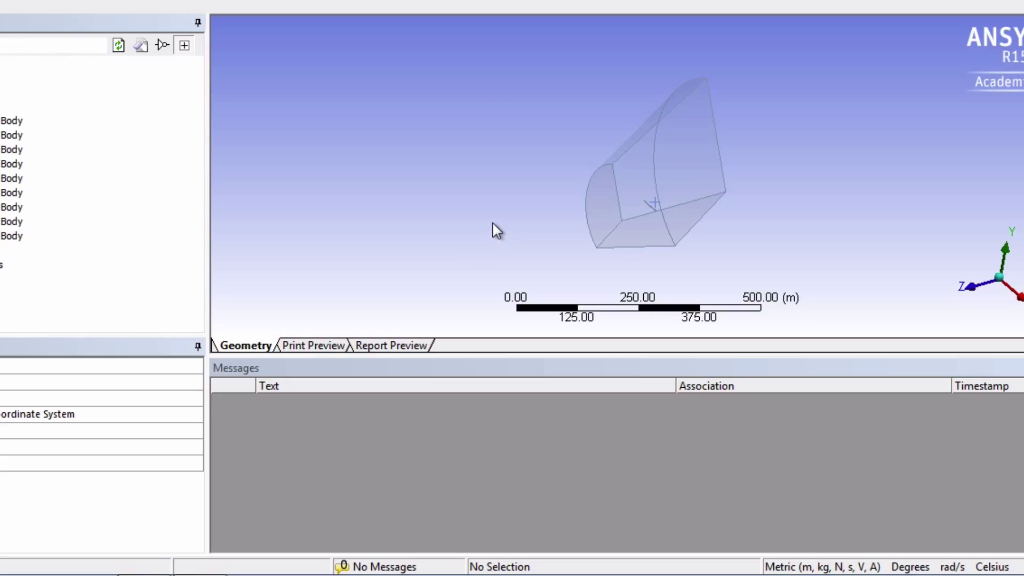
Select all faces, deselect the five outer domain faces, and zoom onto the blade.
{"action": "right_click", "coordinate": [493, 223]}
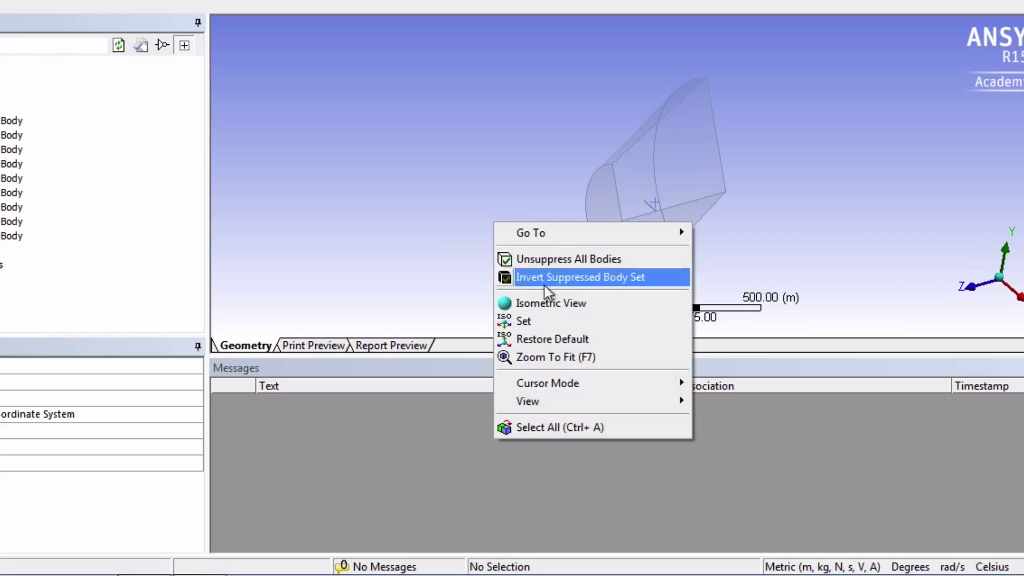
{"action": "left_click", "coordinate": [549, 428]}
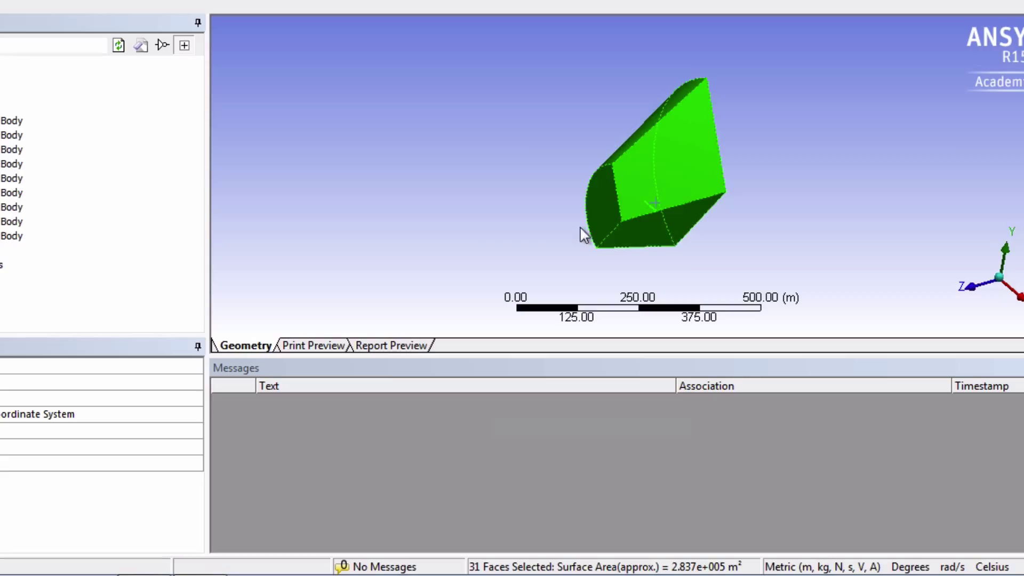
{"action": "mouse_move", "coordinate": [555, 215]}
{"action": "middle_mouse_down"}
{"action": "mouse_move", "coordinate": [529, 197]}
{"action": "mouse_move", "coordinate": [568, 205]}
{"action": "middle_mouse_up"}
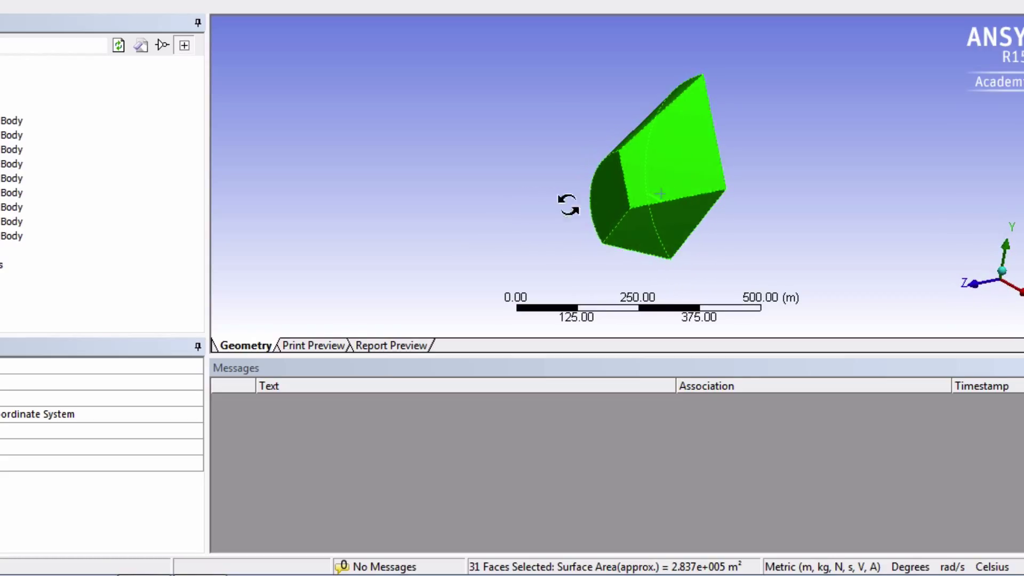
{"action": "left_click", "coordinate": [607, 199], "text": "ctrl"}
{"action": "left_click", "coordinate": [664, 159], "text": "ctrl"}
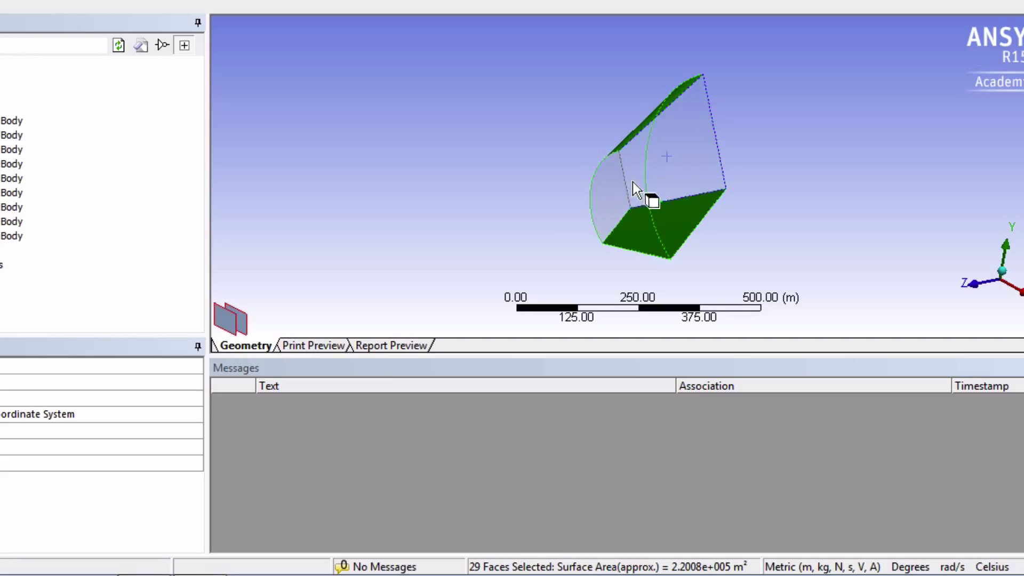
{"action": "middle_click_drag", "start_coordinate": [640, 190], "coordinate": [660, 149]}
{"action": "left_click", "coordinate": [661, 149], "text": "ctrl"}
{"action": "middle_click_drag", "start_coordinate": [667, 203], "coordinate": [531, 217]}
{"action": "left_click", "coordinate": [673, 214], "text": "ctrl"}
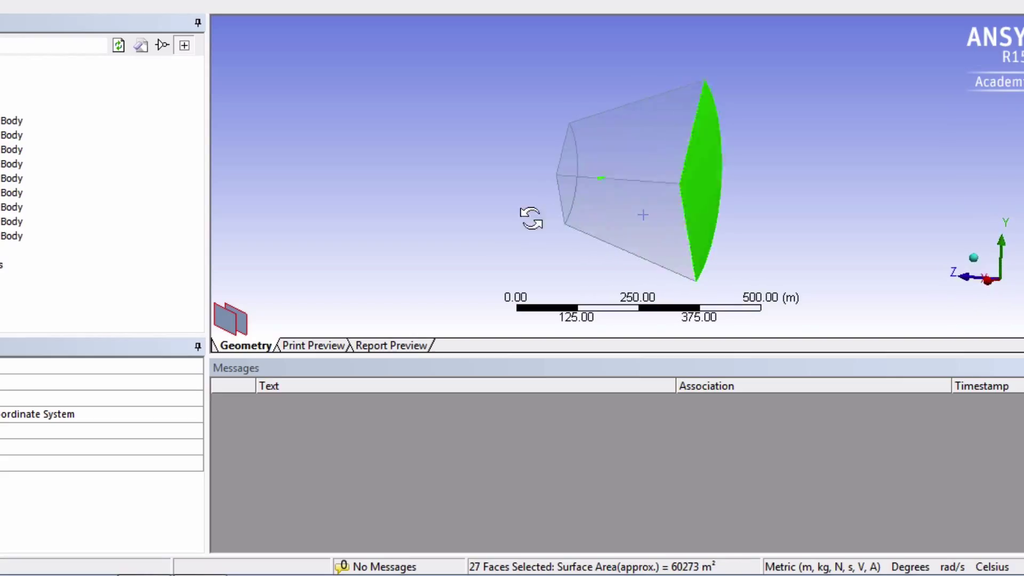
{"action": "left_click", "coordinate": [673, 216], "text": "ctrl"}
{"action": "middle_click_drag", "start_coordinate": [650, 222], "coordinate": [706, 231]}
{"action": "right_click_drag", "start_coordinate": [608, 165], "coordinate": [663, 228]}
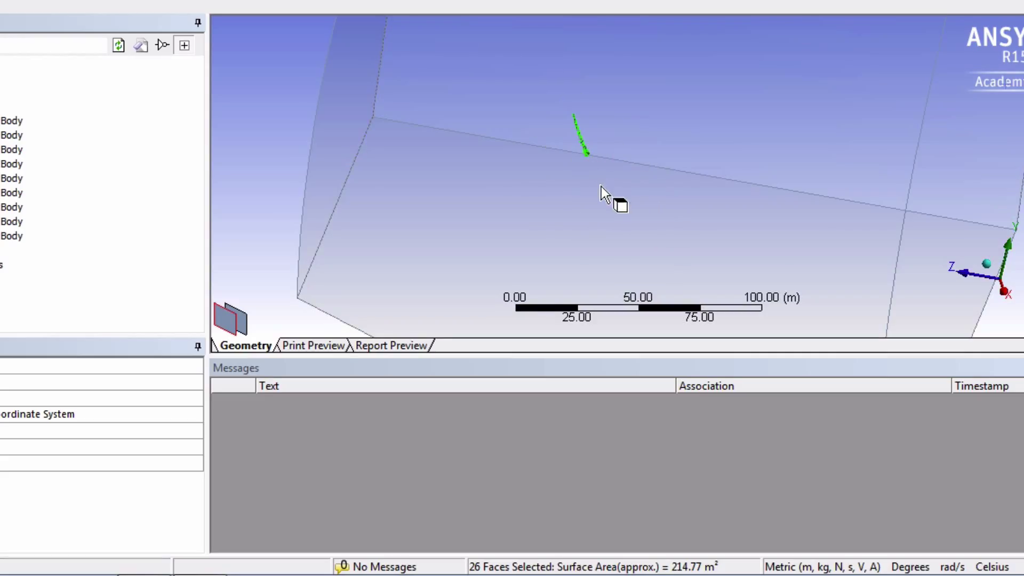
Create the named selection 'Blade' from the 26 selected blade faces.
{"action": "right_click", "coordinate": [511, 193]}
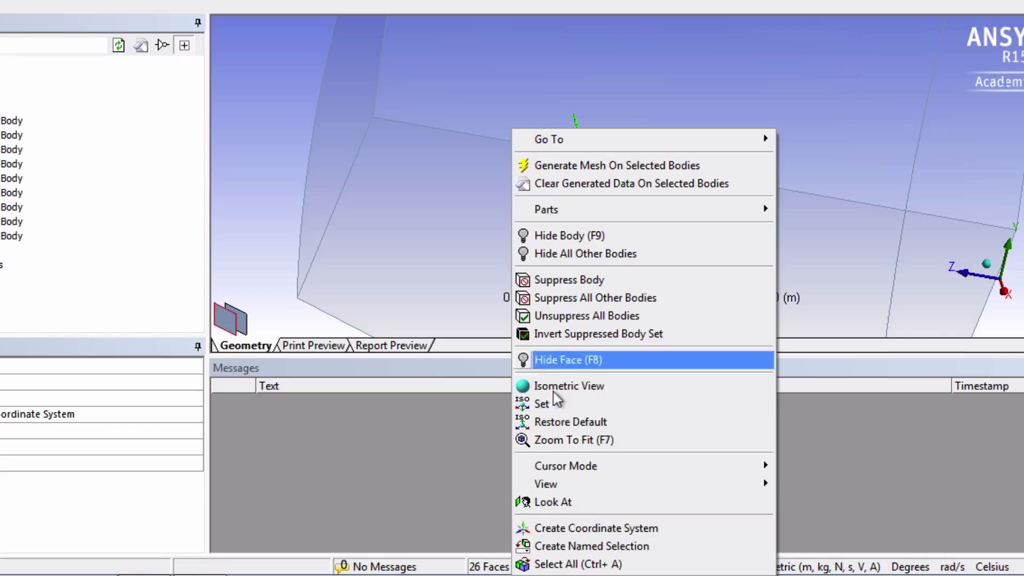
{"action": "left_click", "coordinate": [593, 545]}
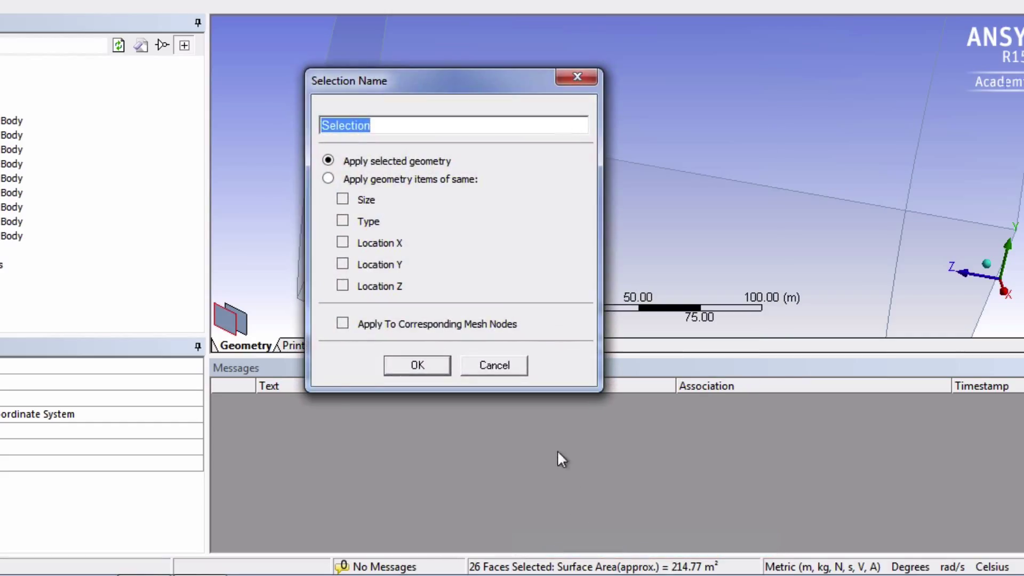
{"action": "type", "text": "Blade"}
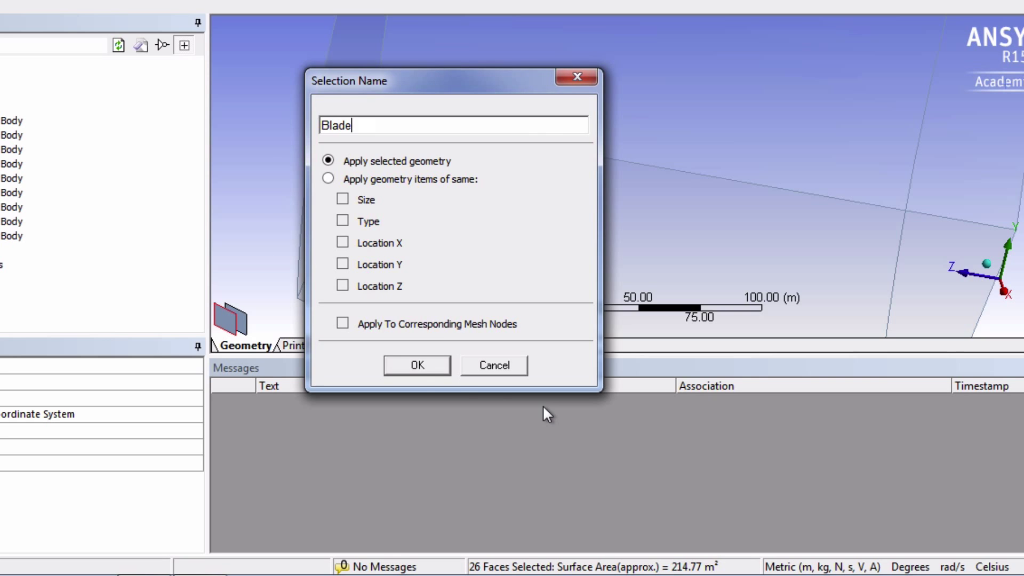
{"action": "left_click", "coordinate": [434, 366]}
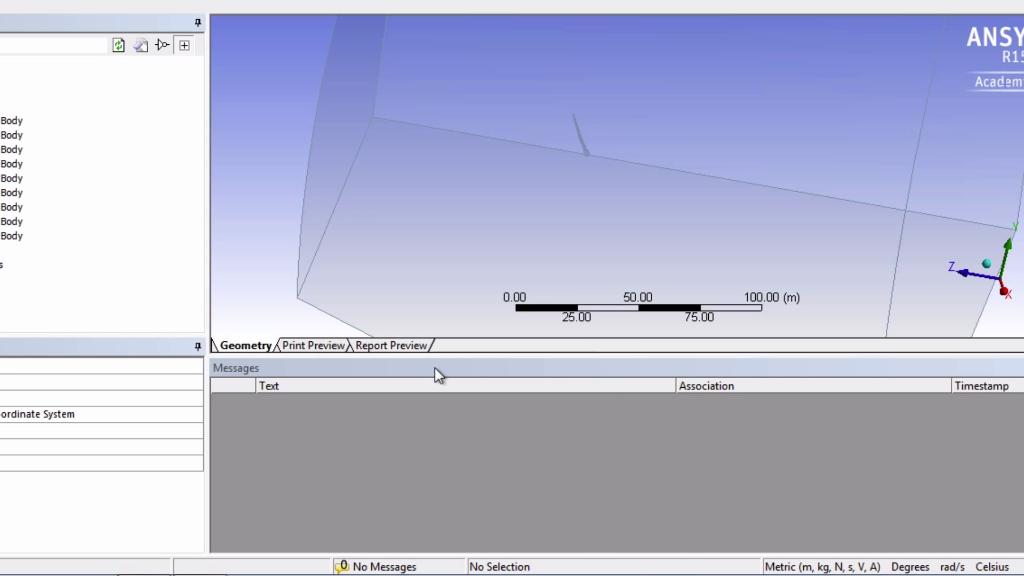
{"action": "middle_click_drag", "start_coordinate": [487, 286], "coordinate": [583, 248]}
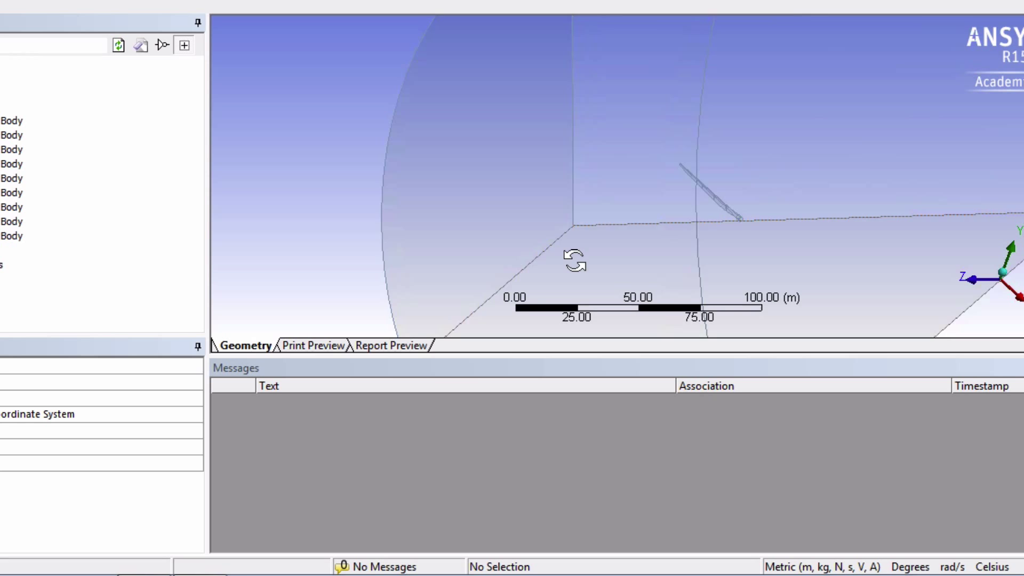
{"action": "scroll", "coordinate": [564, 246], "scroll_direction": "down", "scroll_amount": 5}
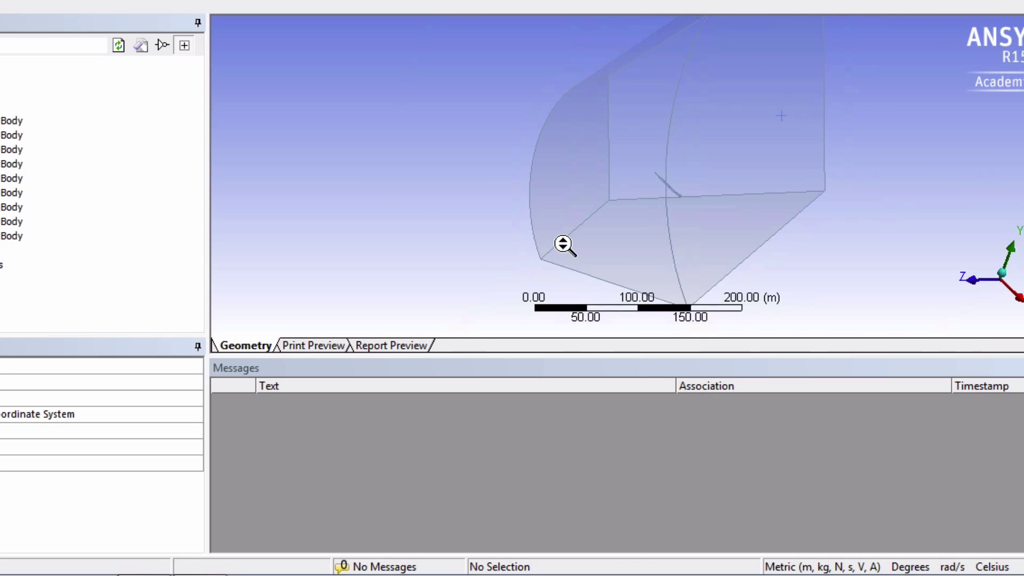
{"action": "scroll", "coordinate": [564, 246], "scroll_direction": "down", "scroll_amount": 2}
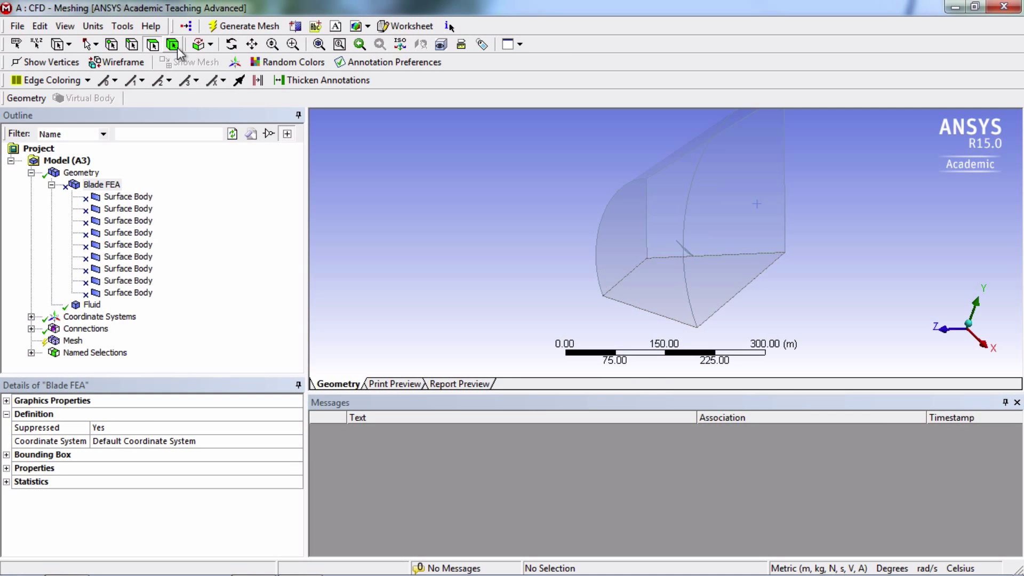
With the Body selection filter, name the whole fluid body 'Fluid'.
{"action": "left_click", "coordinate": [172, 44]}
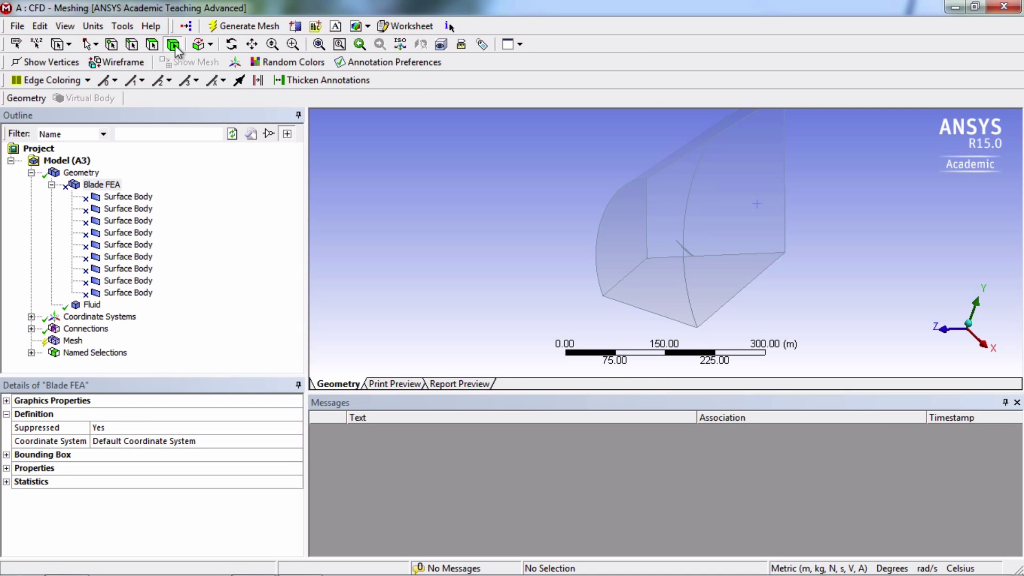
{"action": "left_click", "coordinate": [646, 209]}
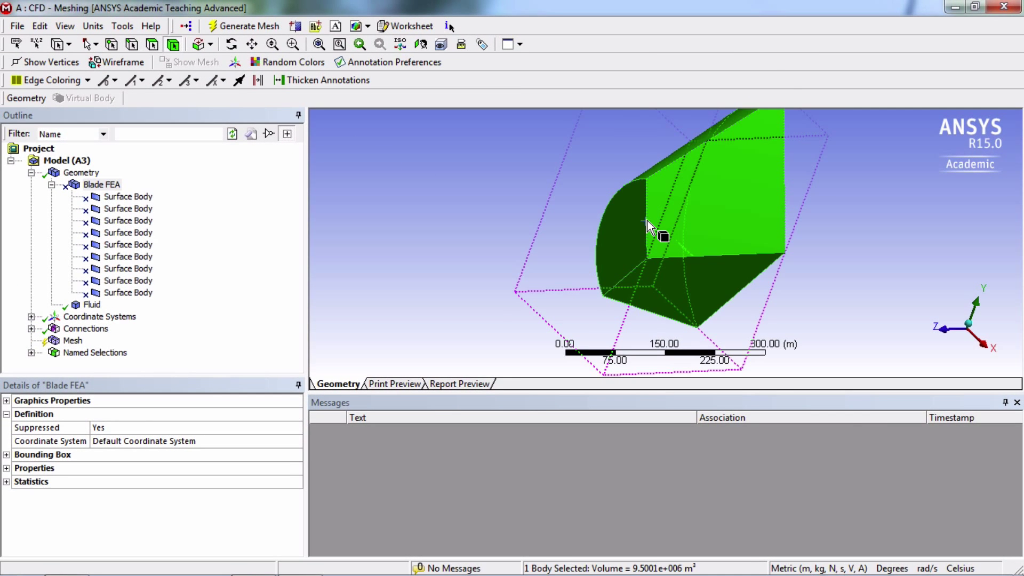
{"action": "right_click", "coordinate": [520, 249]}
{"action": "left_click", "coordinate": [585, 551]}
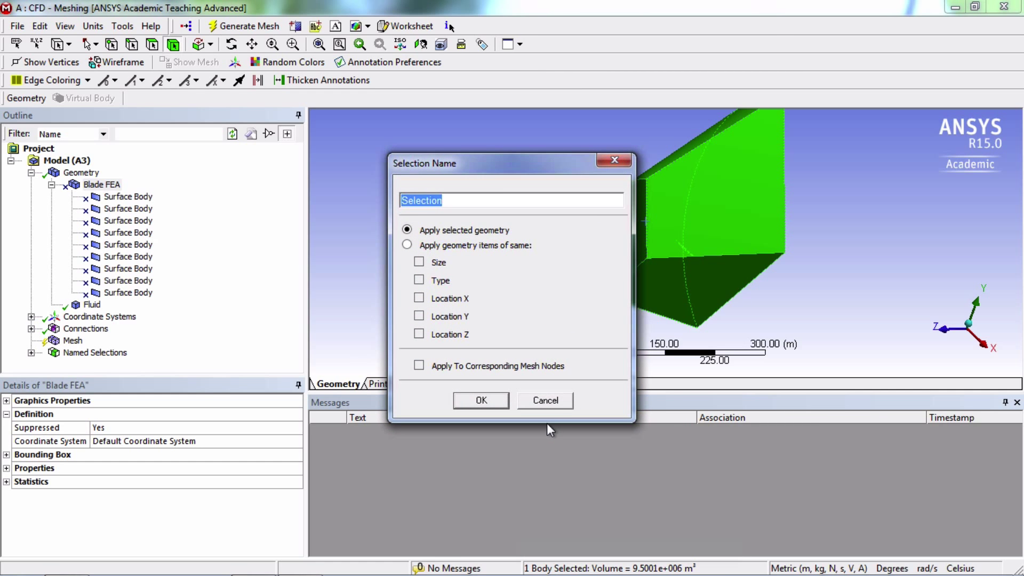
{"action": "type", "text": "Fluid"}
{"action": "left_click", "coordinate": [482, 401]}
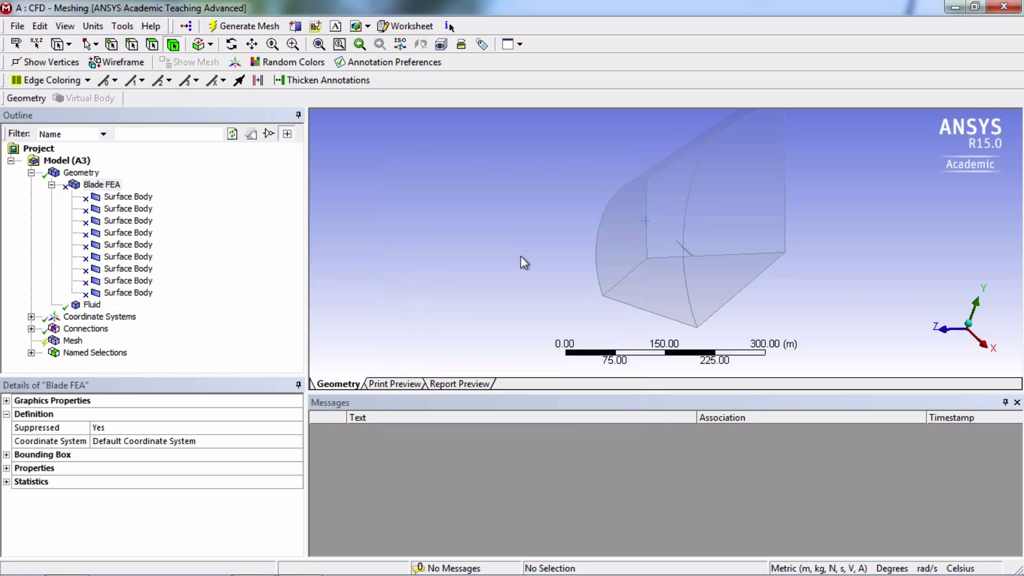
Expand Named Selections in the Outline to list all seven selections.
{"action": "middle_click_drag", "start_coordinate": [520, 256], "coordinate": [490, 242]}
{"action": "scroll", "coordinate": [490, 243], "scroll_direction": "down", "scroll_amount": 3}
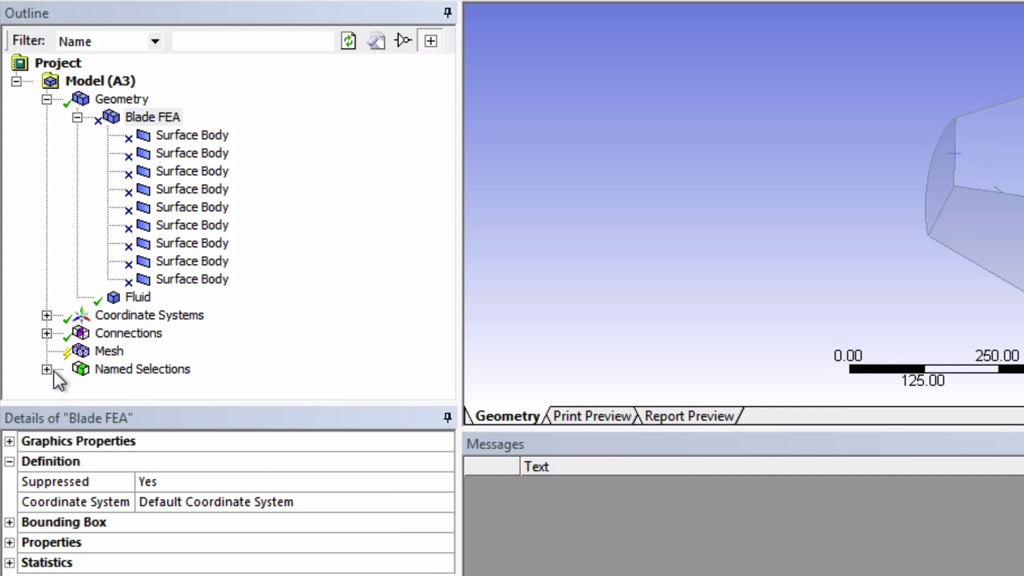
{"action": "left_click", "coordinate": [31, 353]}
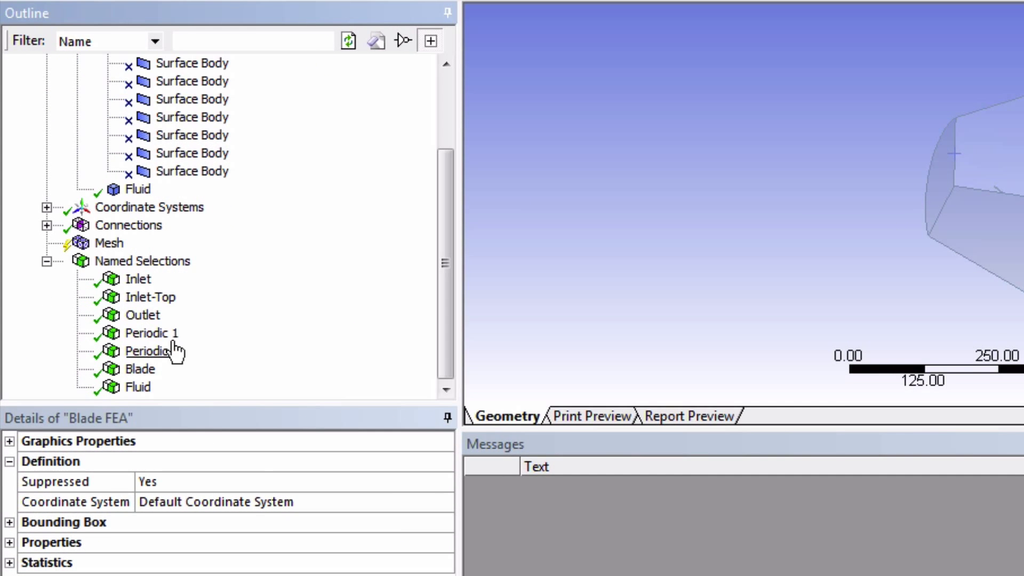